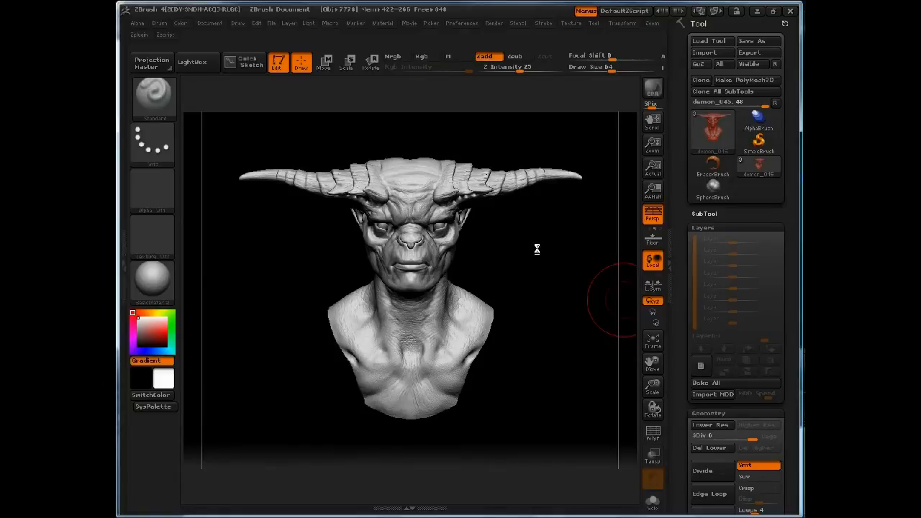
Step: Examine the demon bust from the front and both sides and check its subdivision level
mouse_move(574, 255)
mouse_down()
mouse_move(530, 266)
mouse_move(598, 261)
mouse_up()
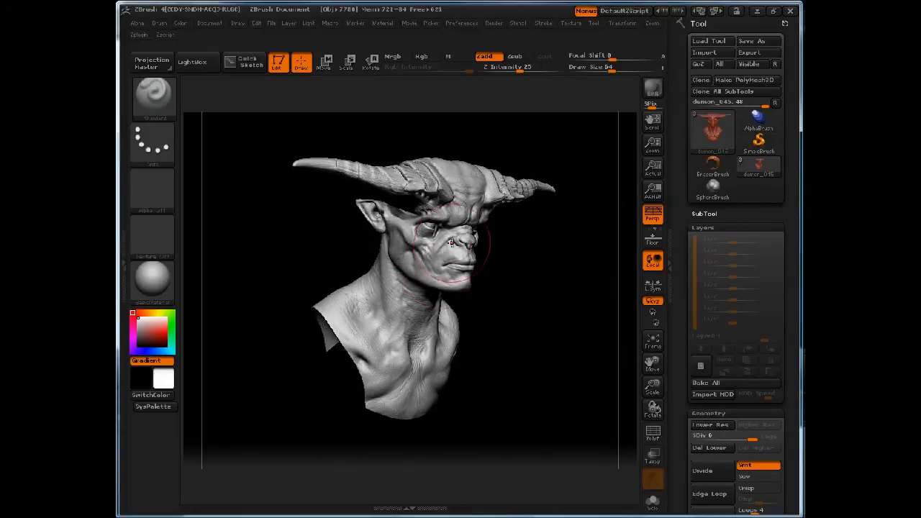
drag(530, 315, 503, 316)
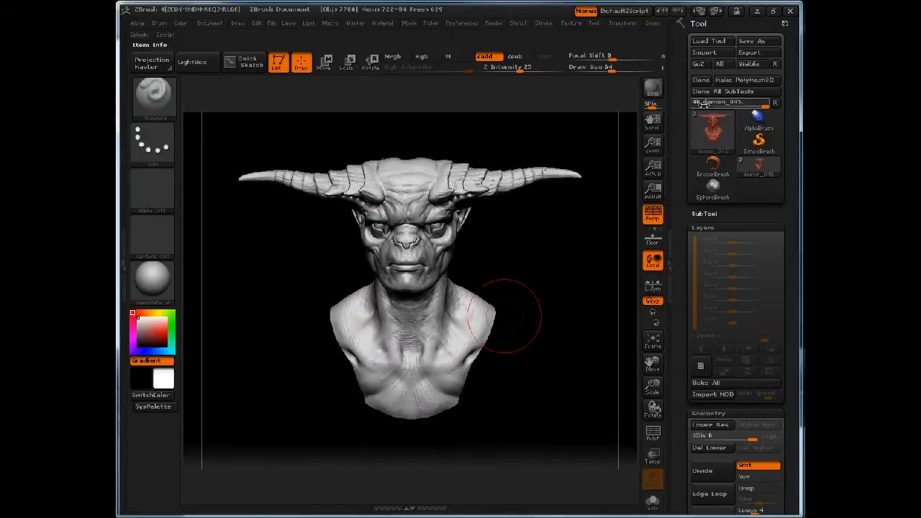
click(710, 226)
click(710, 227)
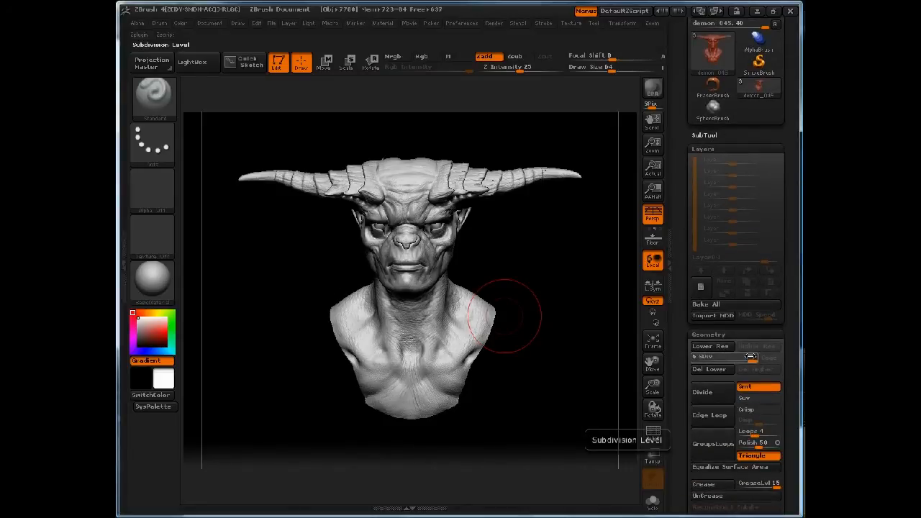
mouse_move(530, 261)
mouse_down()
mouse_move(555, 269)
mouse_move(539, 267)
mouse_move(552, 260)
mouse_move(526, 259)
mouse_up()
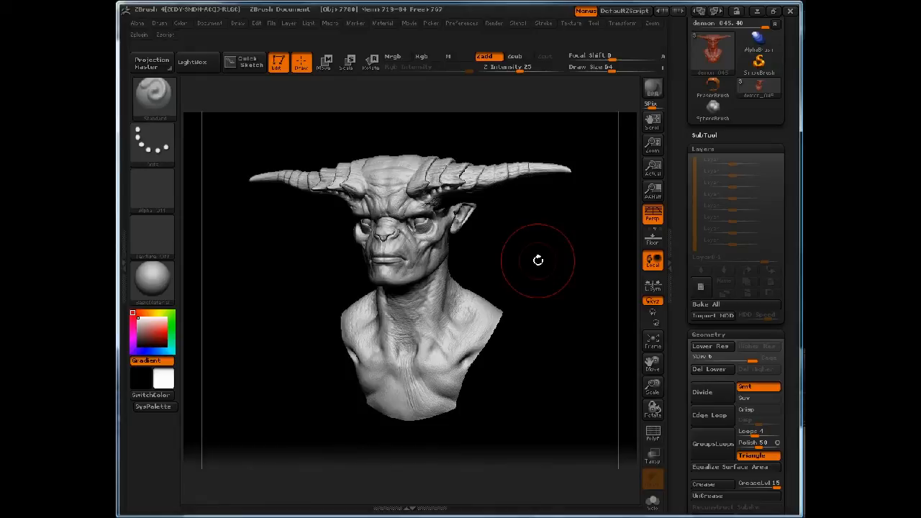
drag(516, 250, 542, 250)
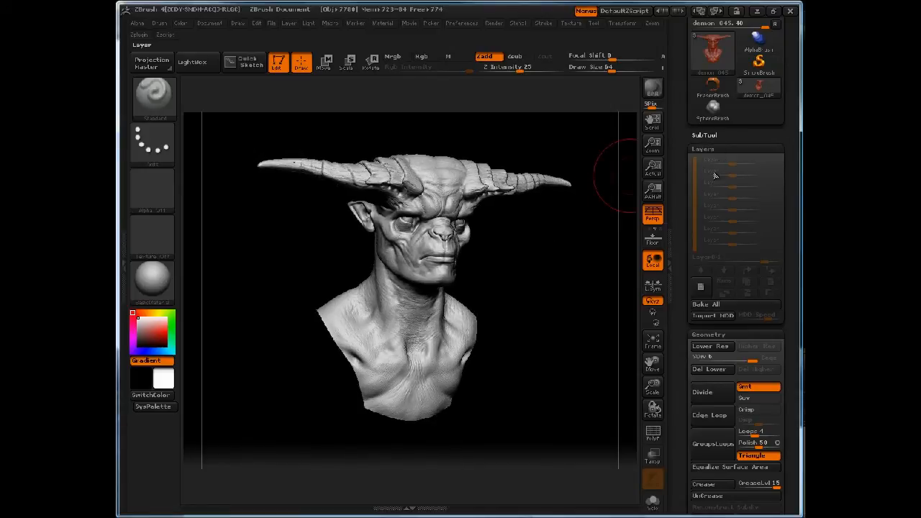
Step: Add a new layer to the demon bust and name it "base layer1"
mouse_move(533, 268)
mouse_down()
mouse_move(513, 269)
mouse_move(534, 268)
mouse_up()
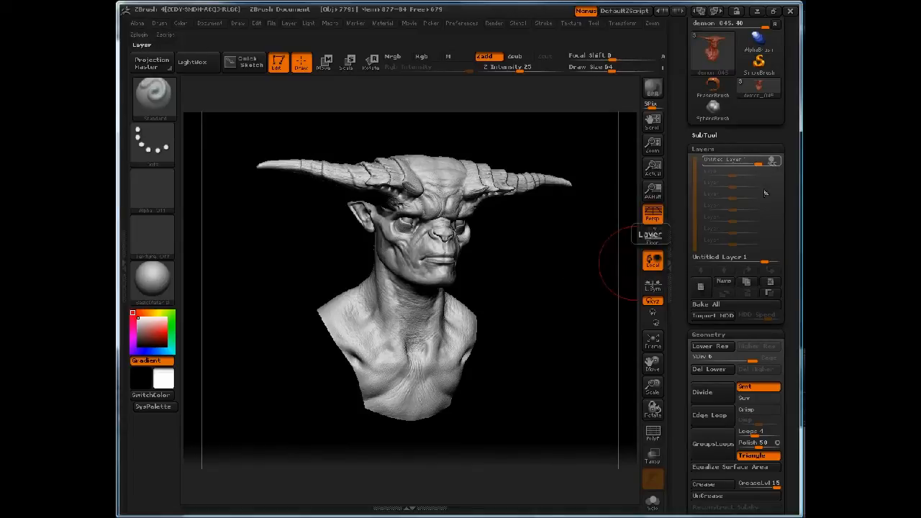
click(725, 282)
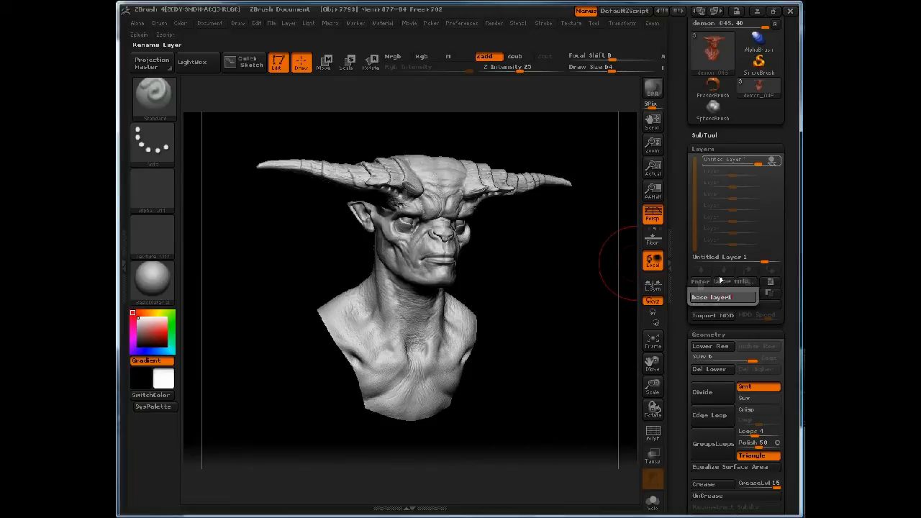
text(base layer1)
key(Return)
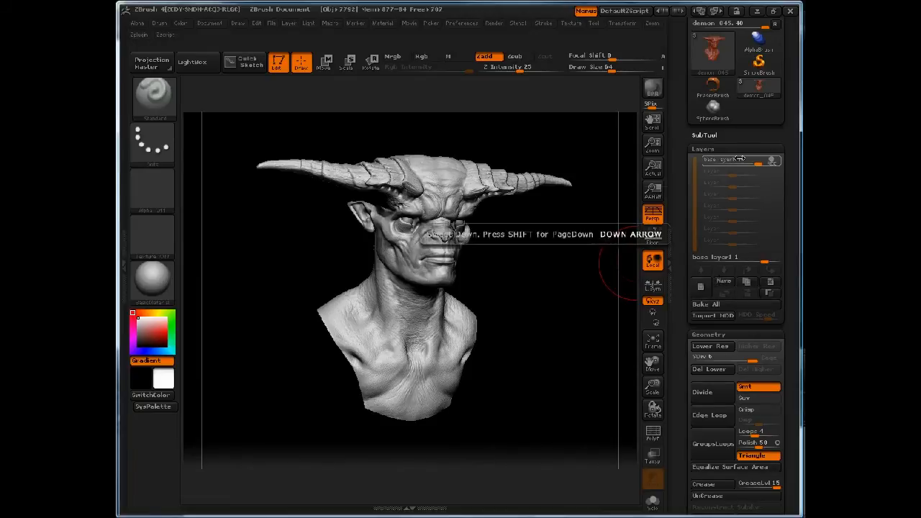
mouse_move(726, 160)
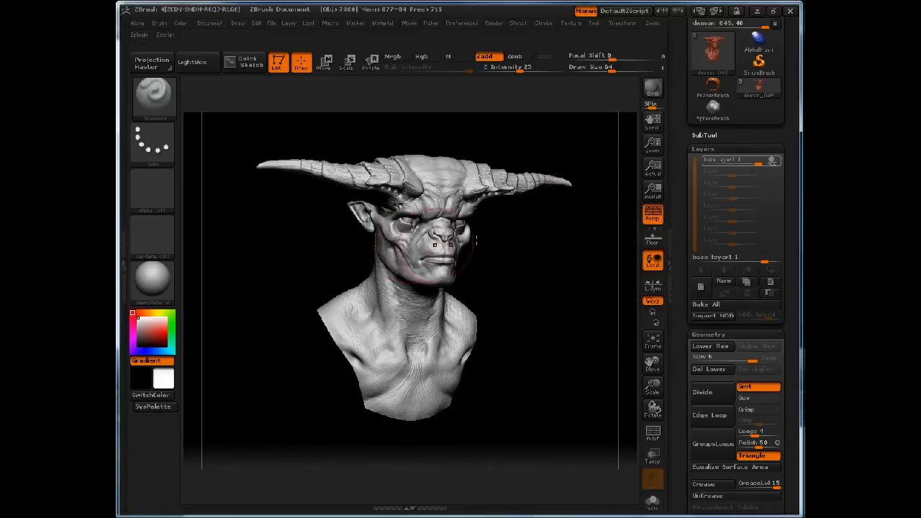
mouse_move(780, 167)
click(169, 410)
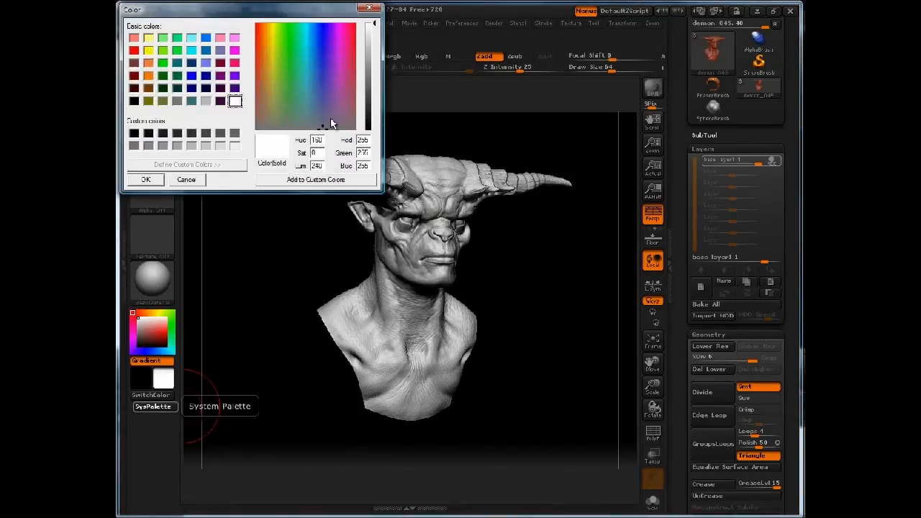
click(369, 8)
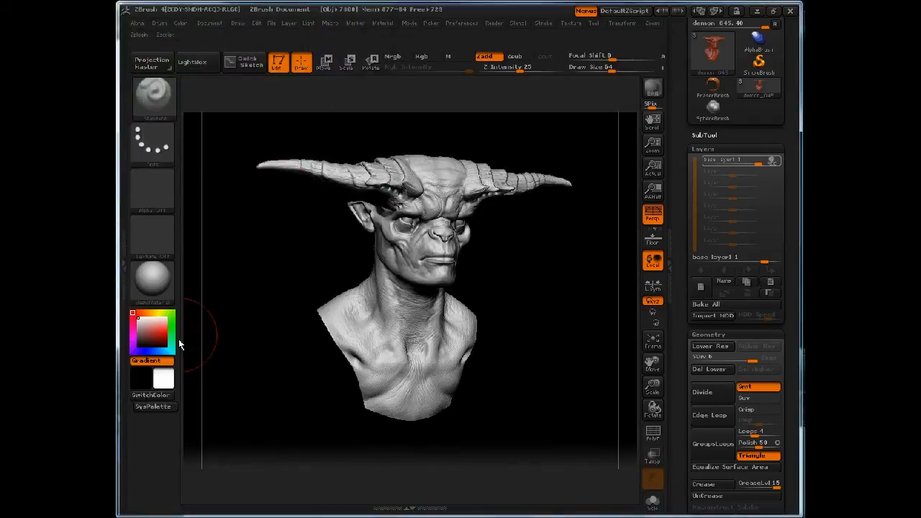
click(182, 23)
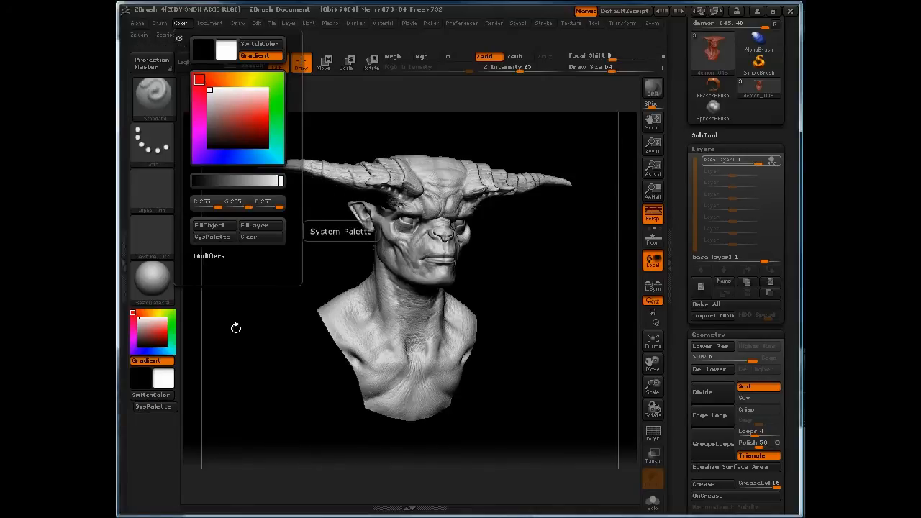
Step: Set the main colour to a light tan skin tone with red 218, green 180 and blue 146
click(164, 406)
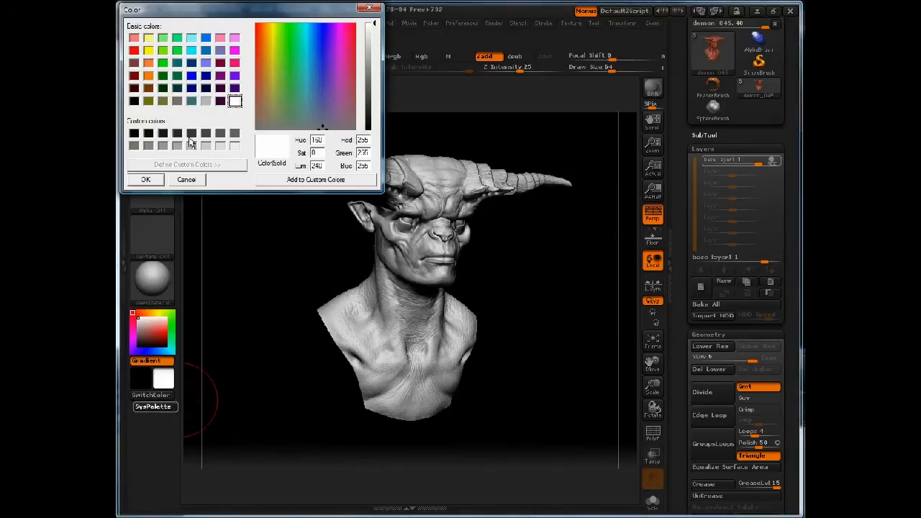
drag(272, 63, 265, 39)
drag(374, 27, 374, 52)
drag(272, 41, 261, 62)
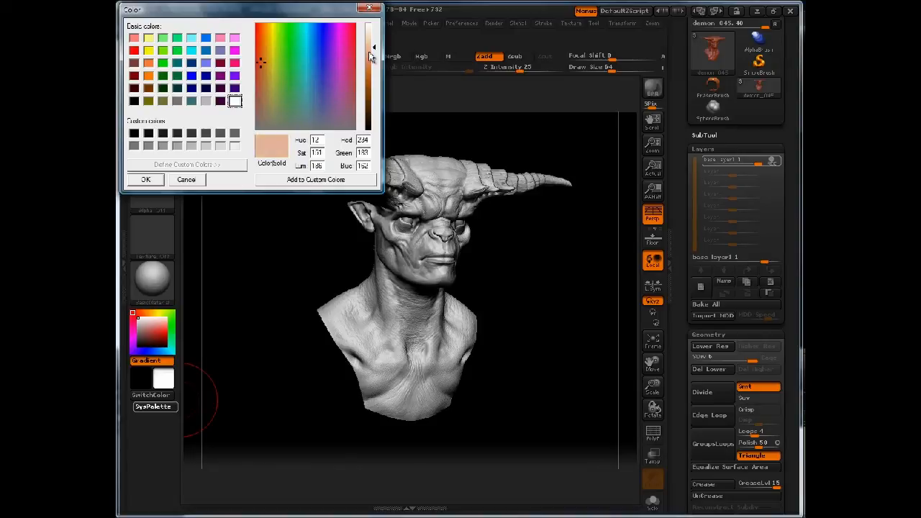
drag(264, 63, 261, 81)
drag(371, 54, 371, 54)
click(263, 76)
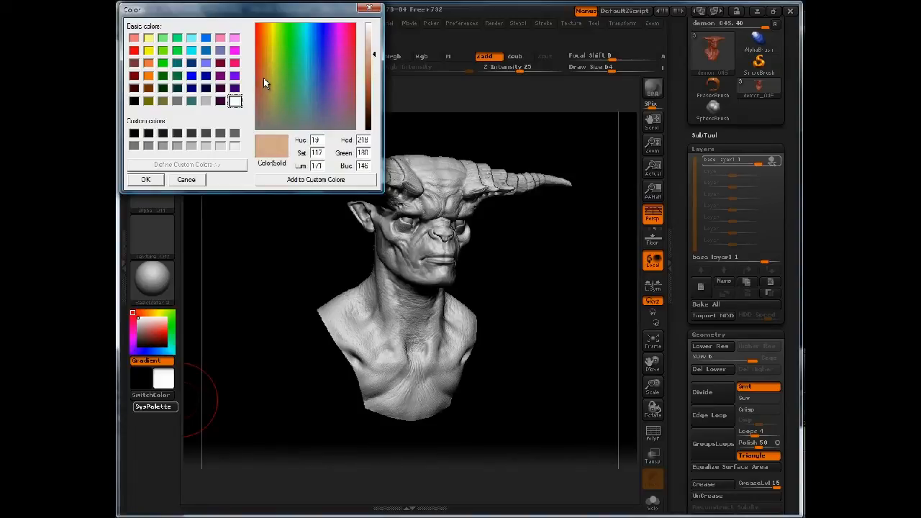
click(146, 181)
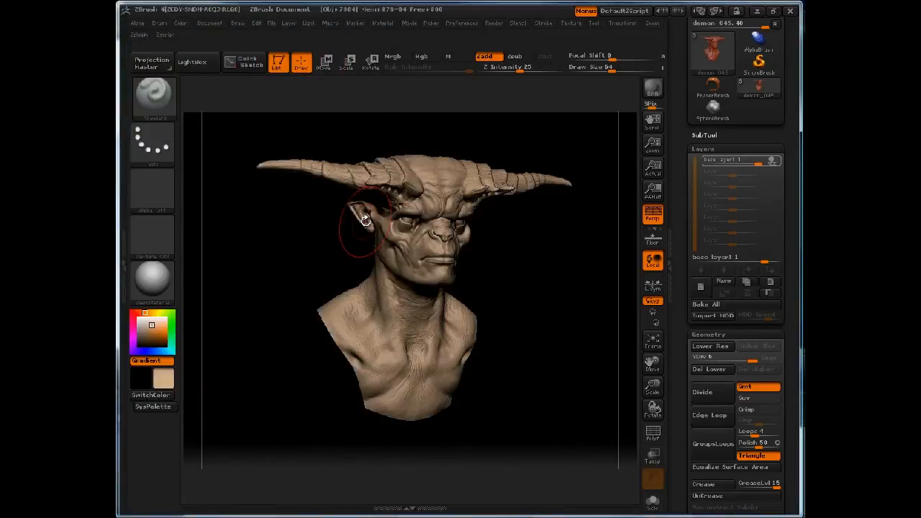
Step: Give the bust a white base colour and set the brush to paint Rgb only, with Zadd off
click(422, 56)
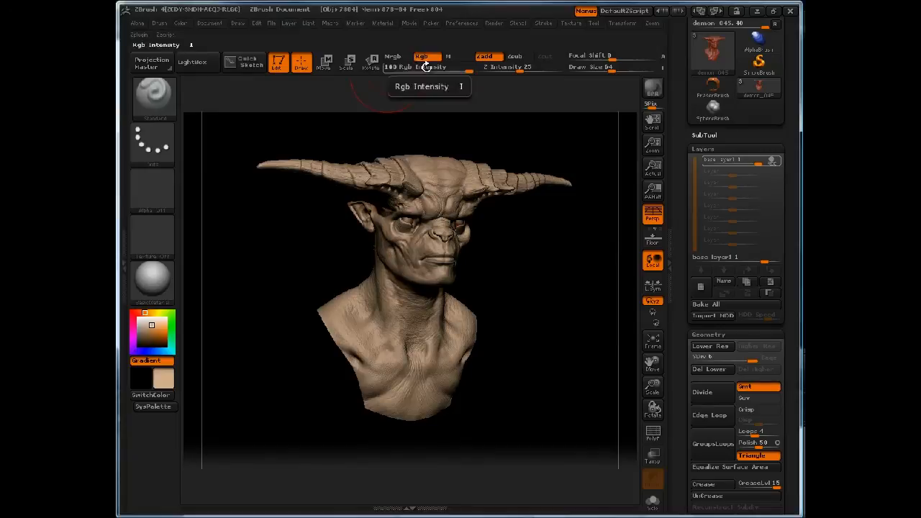
click(180, 23)
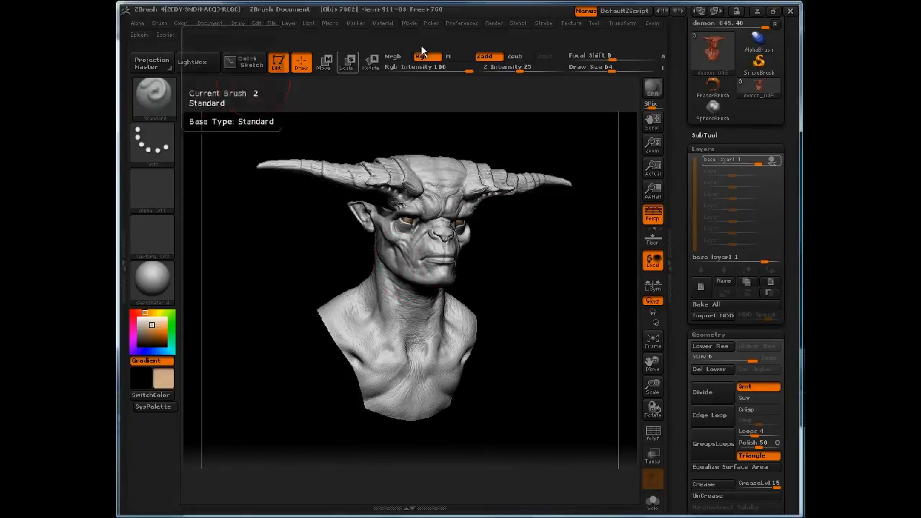
click(485, 56)
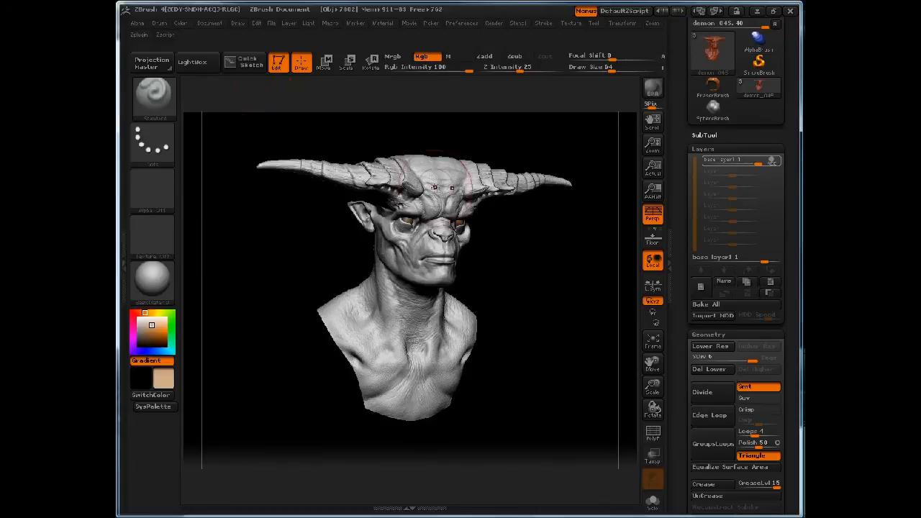
mouse_move(452, 164)
mouse_down()
mouse_move(418, 171)
mouse_move(468, 184)
mouse_move(489, 205)
mouse_move(431, 194)
mouse_move(569, 181)
mouse_move(522, 184)
mouse_move(409, 148)
mouse_move(402, 183)
mouse_move(416, 206)
mouse_up()
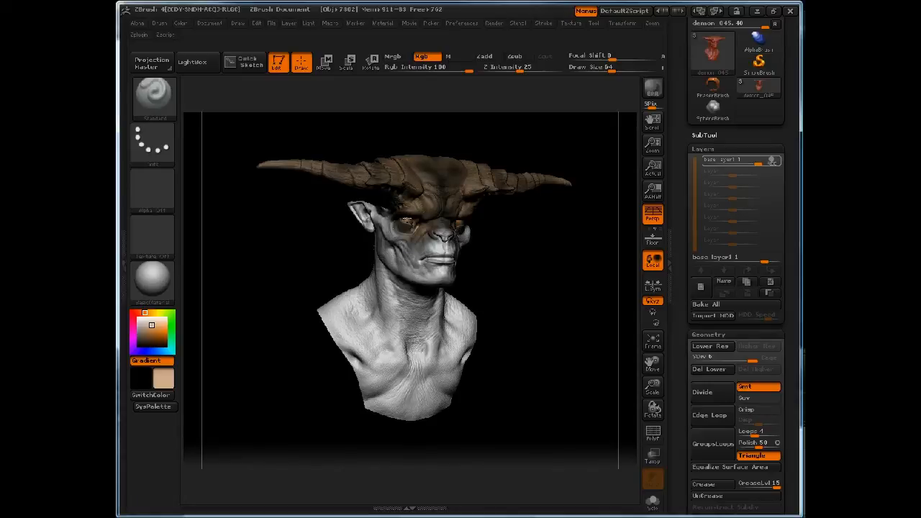
drag(390, 227, 423, 267)
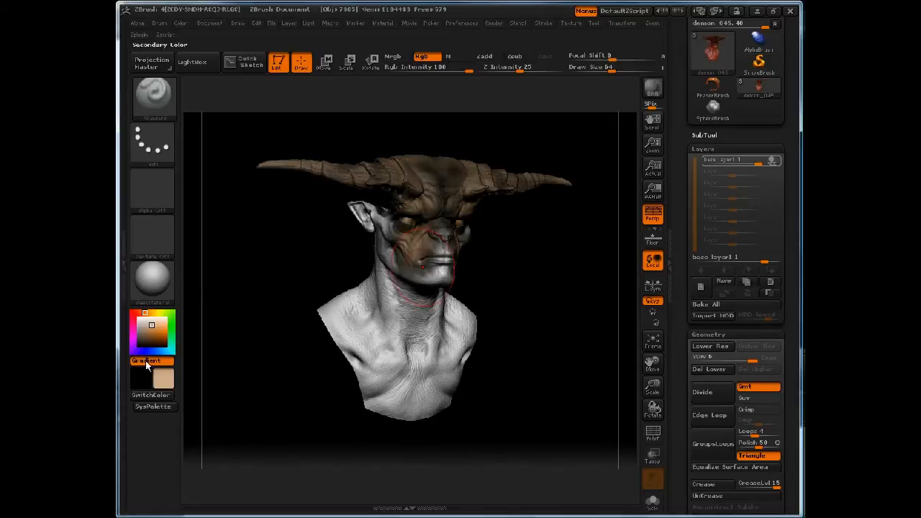
key(ctrl+z)
Step: Turn off the Gradient colour option and paint the horns, forehead and face with the solid tan colour
click(155, 362)
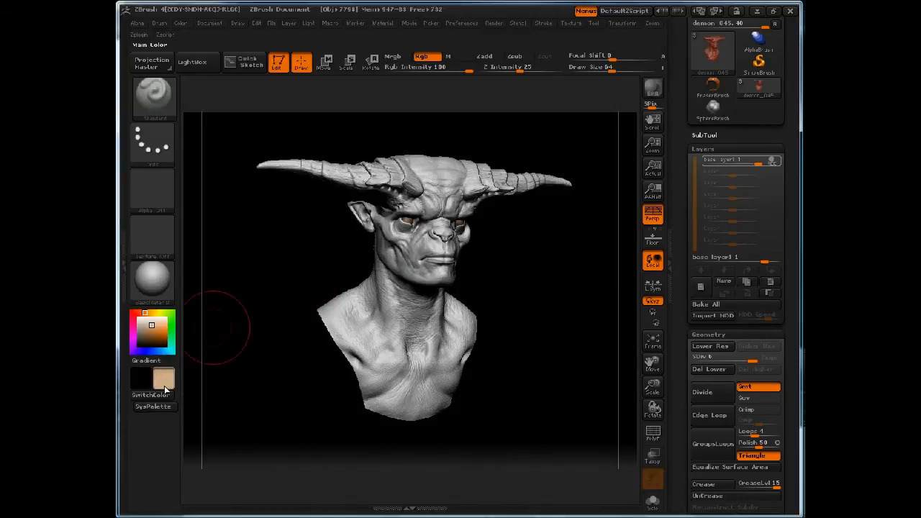
mouse_move(431, 178)
mouse_down()
mouse_move(439, 176)
mouse_move(455, 208)
mouse_up()
mouse_move(419, 209)
mouse_down()
mouse_move(460, 209)
mouse_move(414, 245)
mouse_move(396, 234)
mouse_move(389, 173)
mouse_move(269, 162)
mouse_up()
mouse_move(350, 163)
mouse_down()
mouse_move(393, 229)
mouse_move(367, 224)
mouse_move(385, 239)
mouse_move(389, 230)
mouse_up()
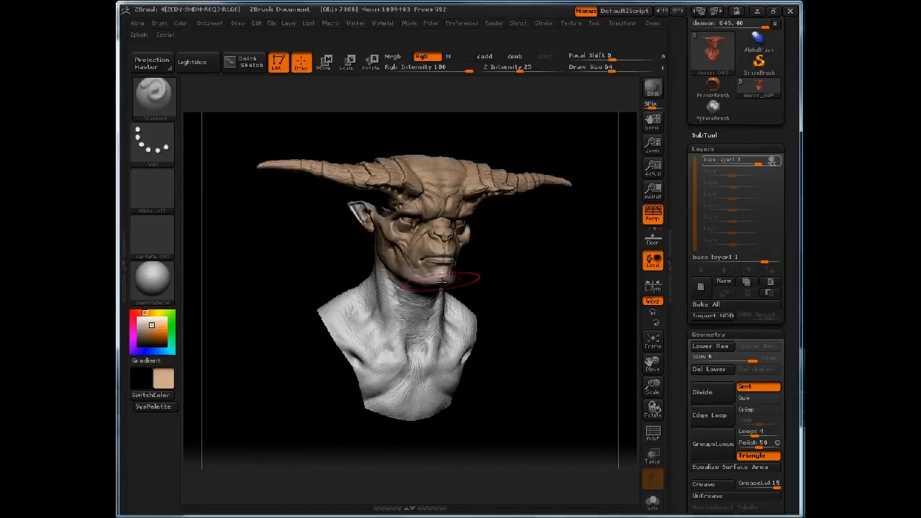
Step: Paint the neck, the undersides of the horns and the chest tan
mouse_move(495, 267)
mouse_down()
mouse_move(477, 232)
mouse_move(394, 229)
mouse_move(432, 265)
mouse_move(395, 302)
mouse_move(408, 261)
mouse_up()
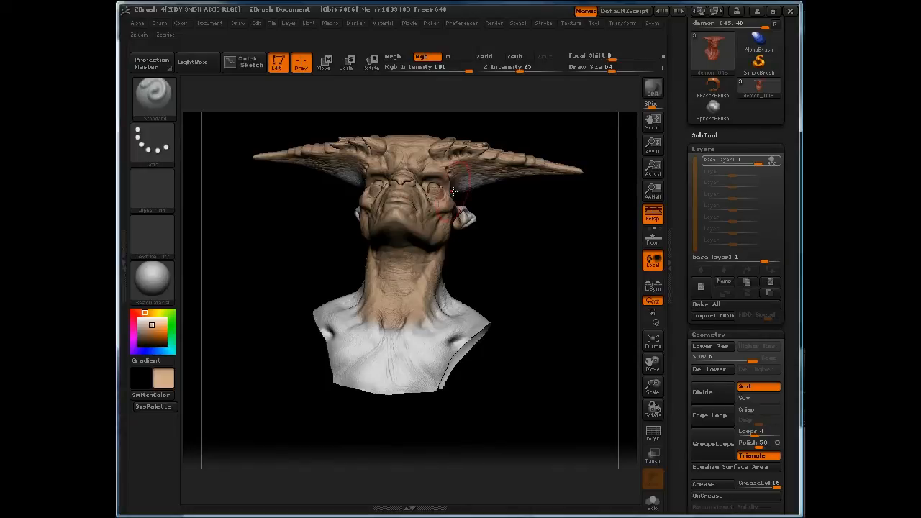
drag(474, 178, 465, 184)
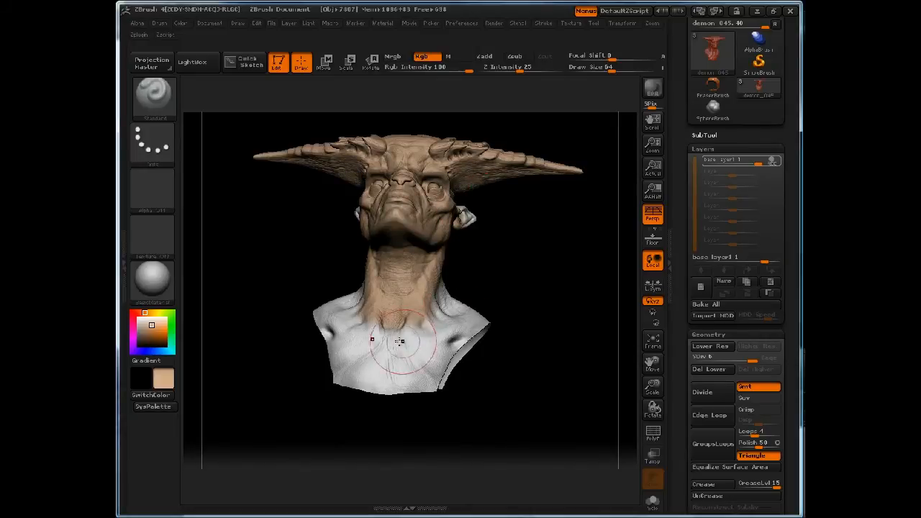
mouse_move(389, 348)
mouse_down()
mouse_move(403, 375)
mouse_move(425, 338)
mouse_move(430, 293)
mouse_move(455, 308)
mouse_move(472, 338)
mouse_move(450, 321)
mouse_up()
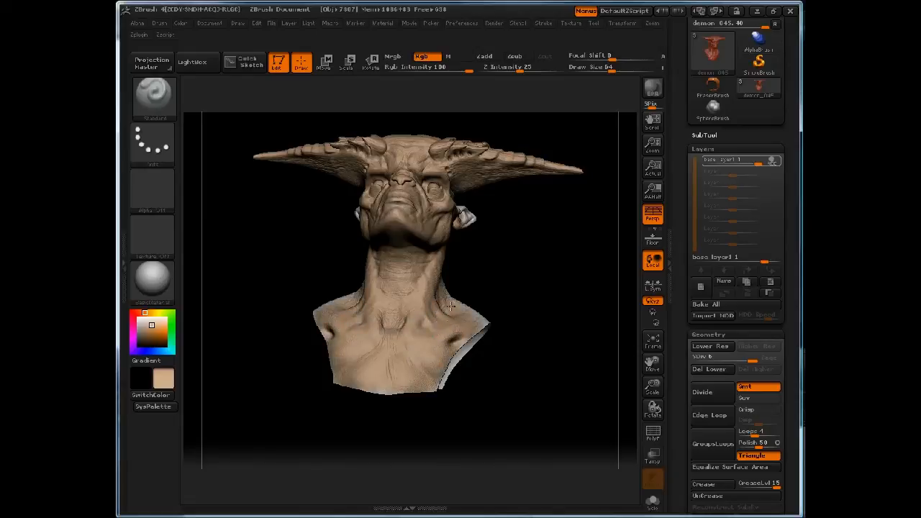
Step: Paint the remaining white areas on the ears, back of the head, back and shoulders tan
mouse_move(517, 269)
mouse_down()
mouse_move(478, 179)
mouse_move(502, 209)
mouse_move(518, 191)
mouse_move(545, 195)
mouse_move(571, 243)
mouse_move(529, 223)
mouse_move(468, 150)
mouse_move(518, 129)
mouse_move(535, 131)
mouse_move(532, 154)
mouse_move(550, 172)
mouse_move(544, 216)
mouse_move(519, 241)
mouse_move(514, 292)
mouse_move(569, 295)
mouse_move(550, 403)
mouse_move(530, 238)
mouse_up()
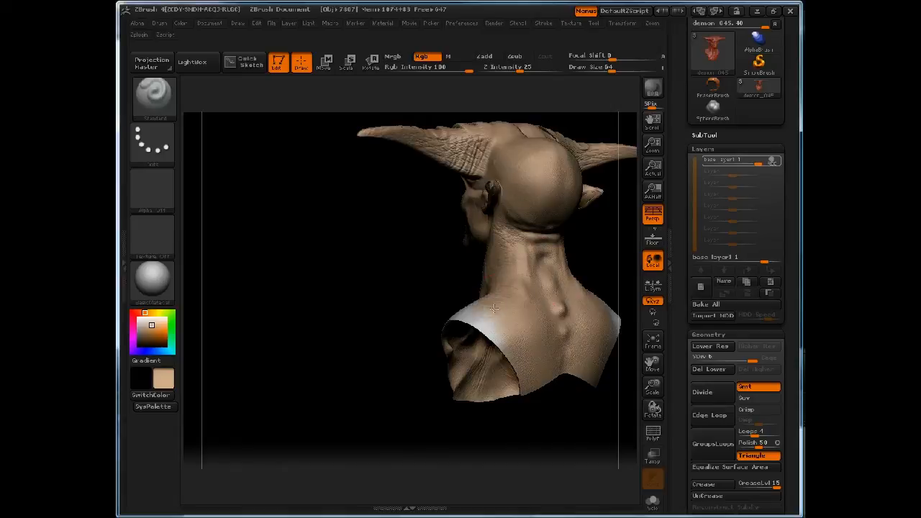
drag(407, 319, 463, 282)
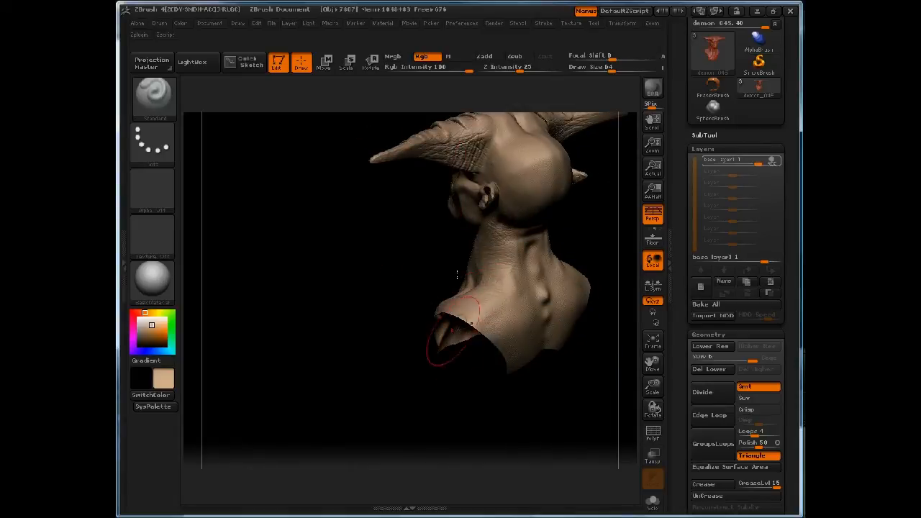
drag(408, 216, 535, 200)
drag(570, 263, 471, 188)
drag(520, 201, 420, 177)
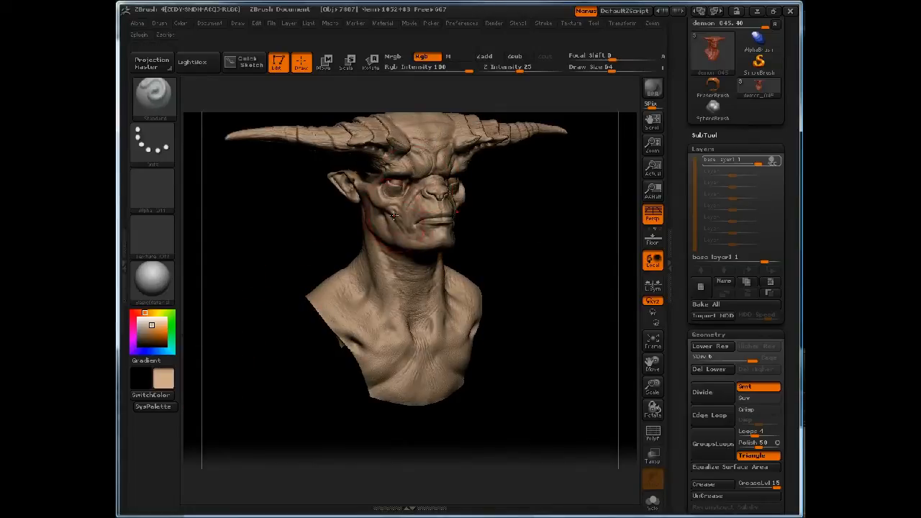
Step: Turn off recording on base layer1, hide and show the layer to compare the paint, and check what it stores
mouse_move(776, 162)
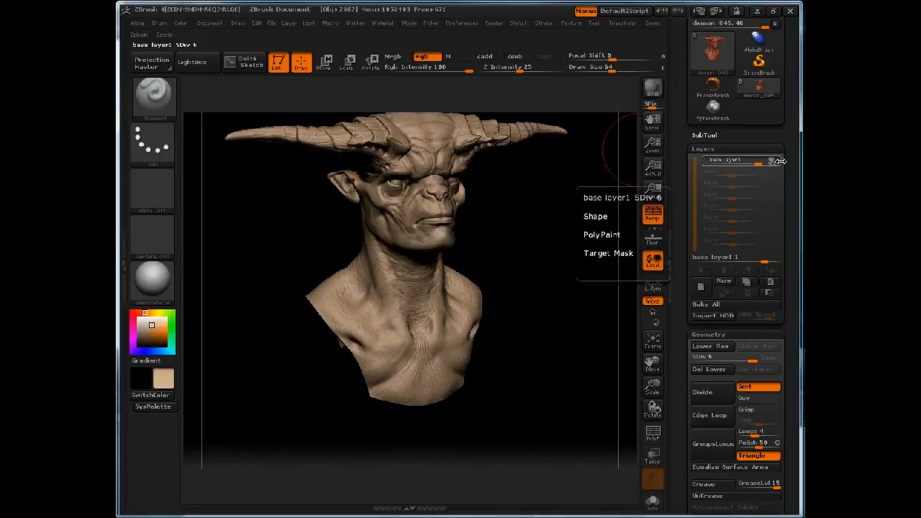
click(775, 162)
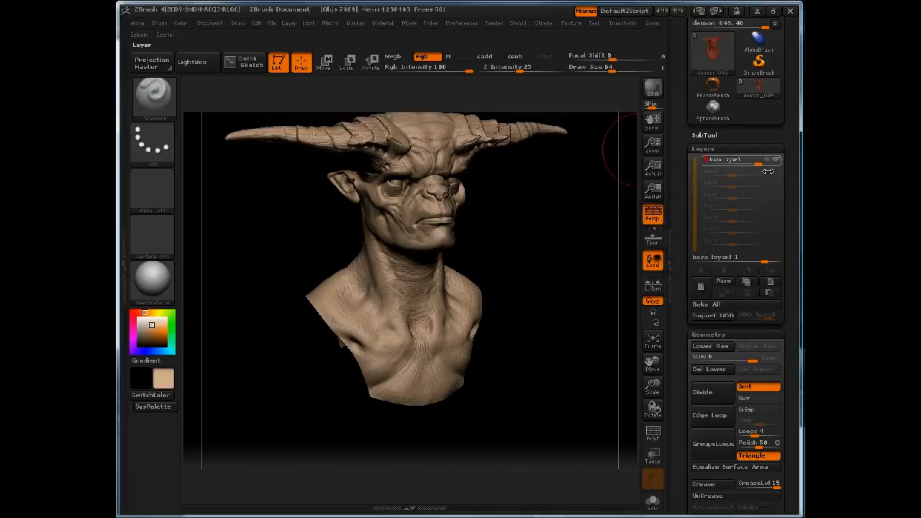
click(776, 162)
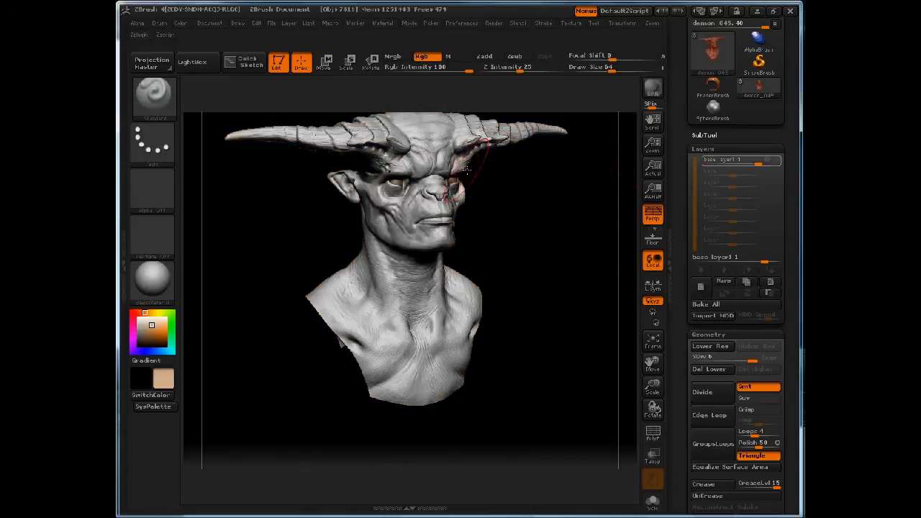
mouse_move(776, 165)
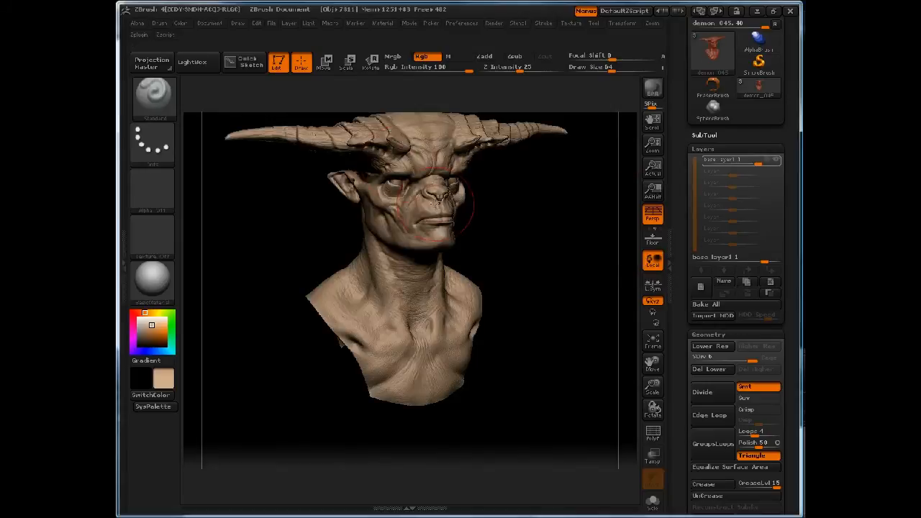
mouse_move(526, 269)
mouse_down()
mouse_move(497, 273)
mouse_move(537, 272)
mouse_up()
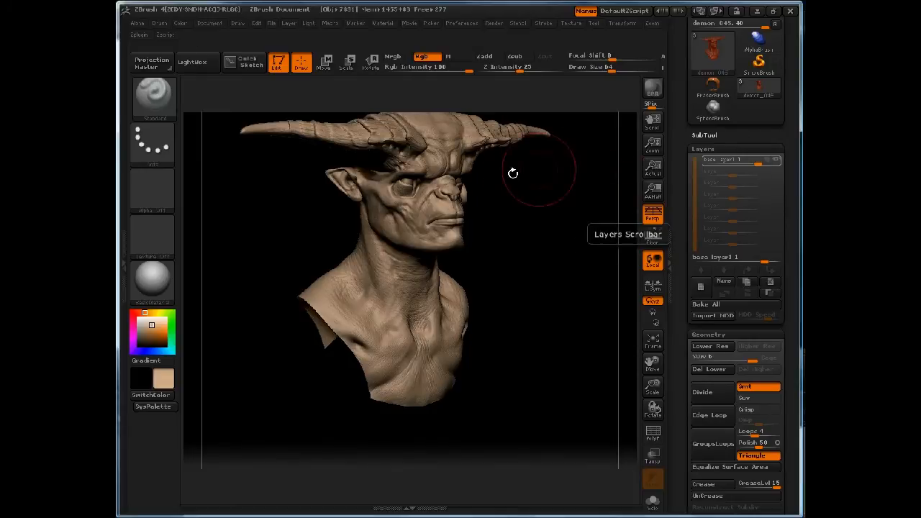
mouse_move(772, 160)
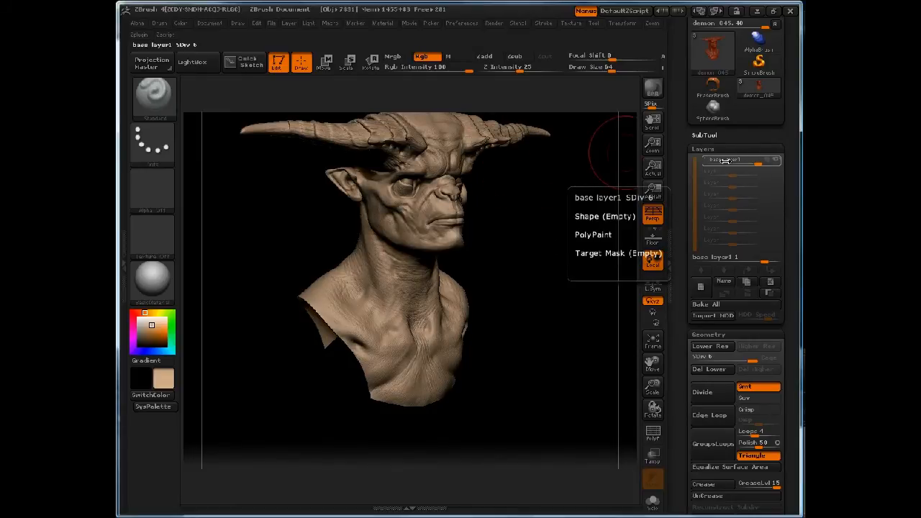
Step: Save the demon tool in the part2 folder under the file name demonPaint_01
click(777, 163)
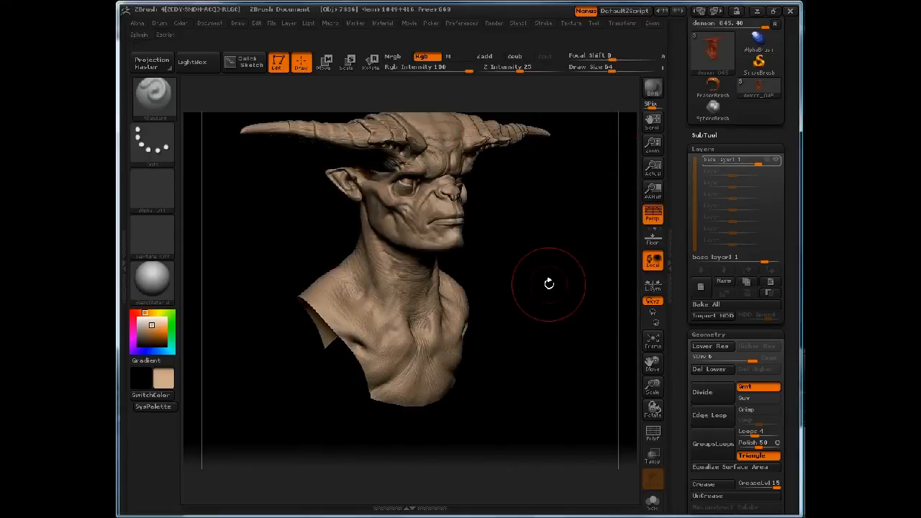
drag(769, 142, 757, 210)
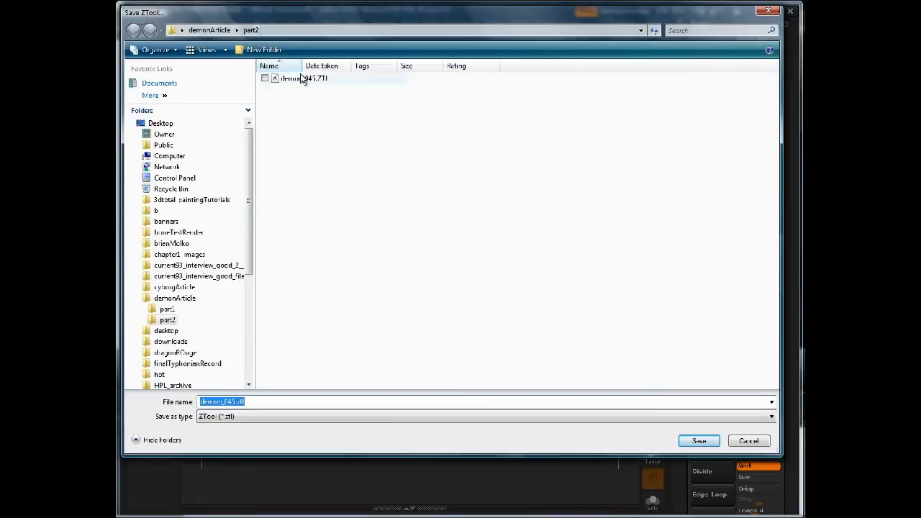
text(demonPa)
text(rt_01)
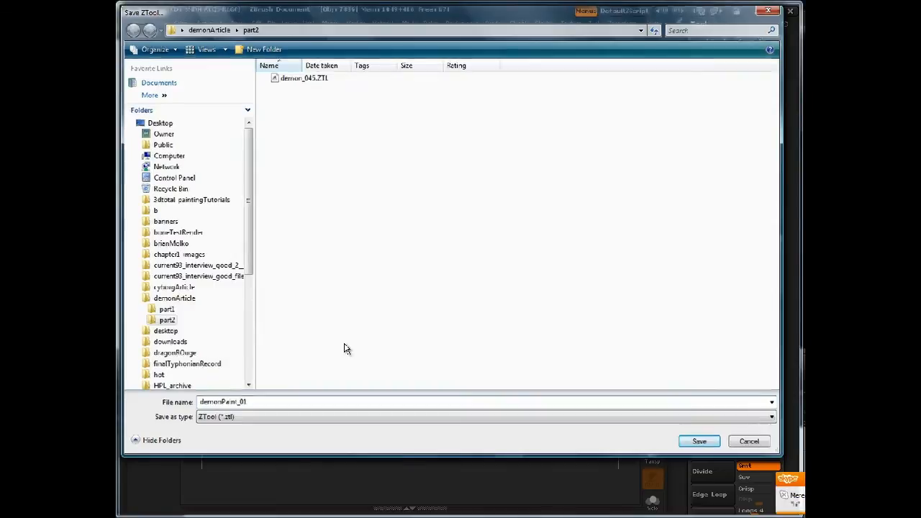
key(Return)
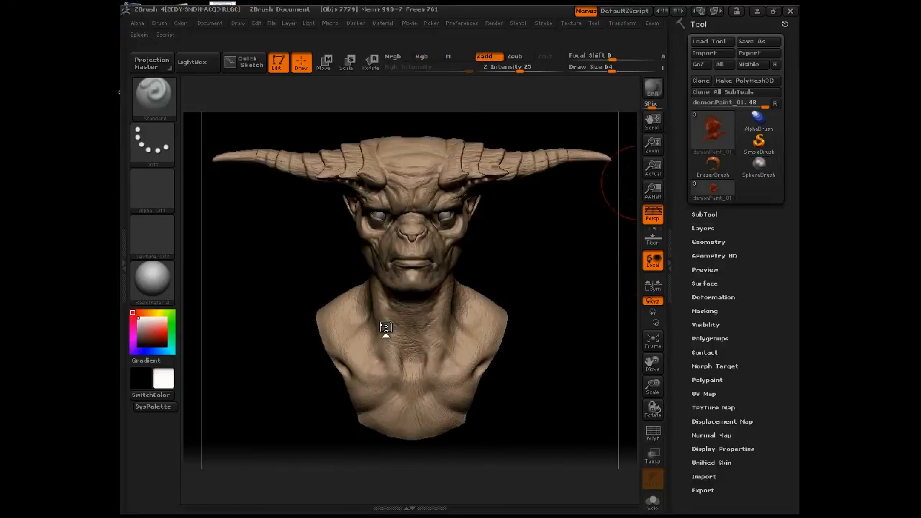
Step: Add a new layer to the demon tool and name it "base color green"
click(703, 228)
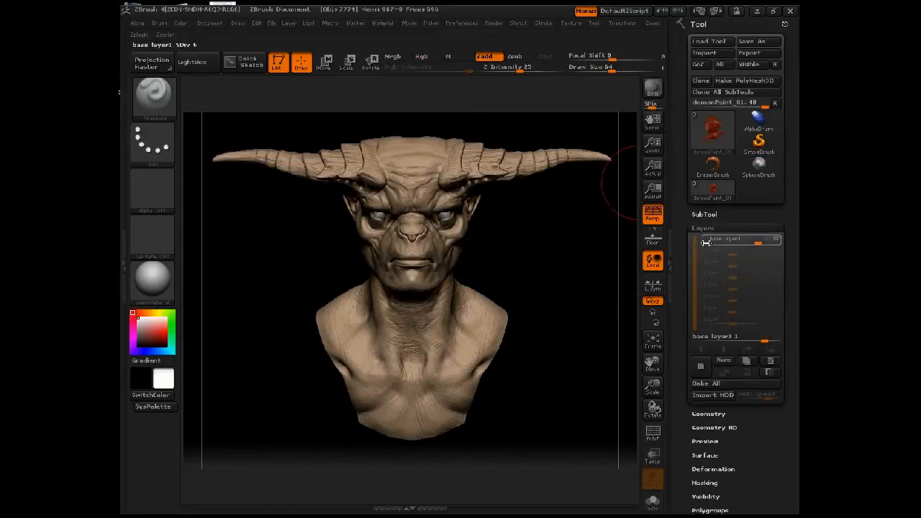
click(701, 366)
click(724, 361)
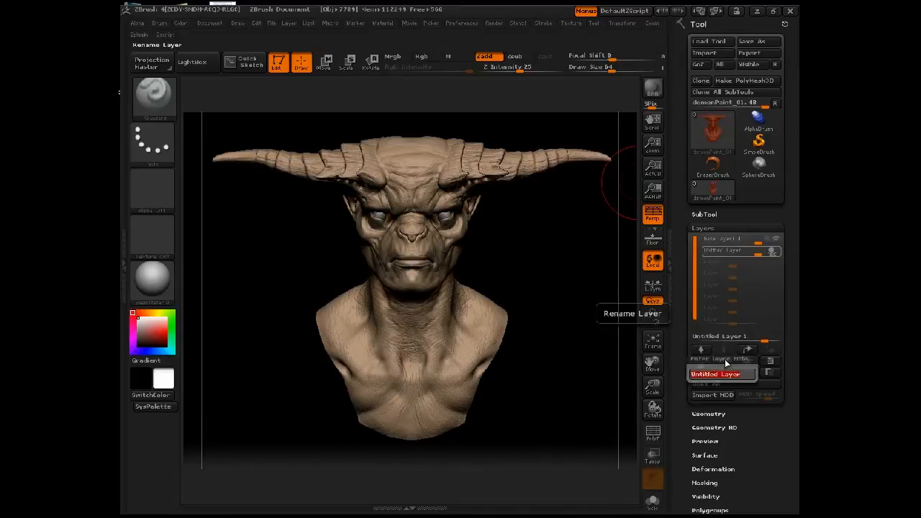
text(base color green)
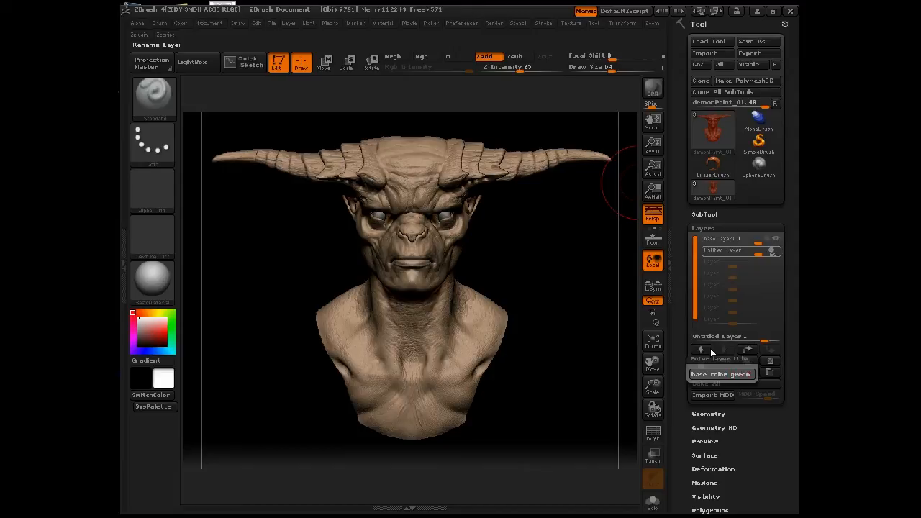
key(Return)
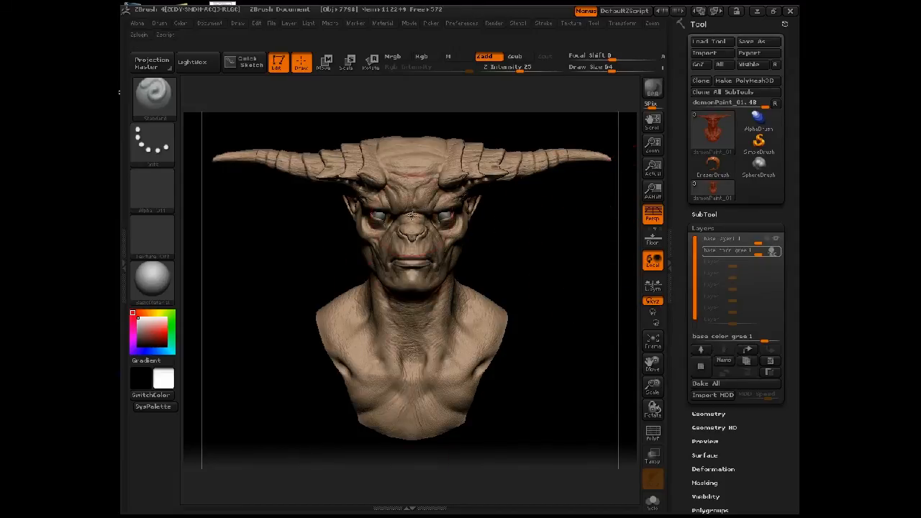
Step: Choose a muted mid green as the paint colour and set the Standard brush to Rgb only, with Zadd off
click(157, 407)
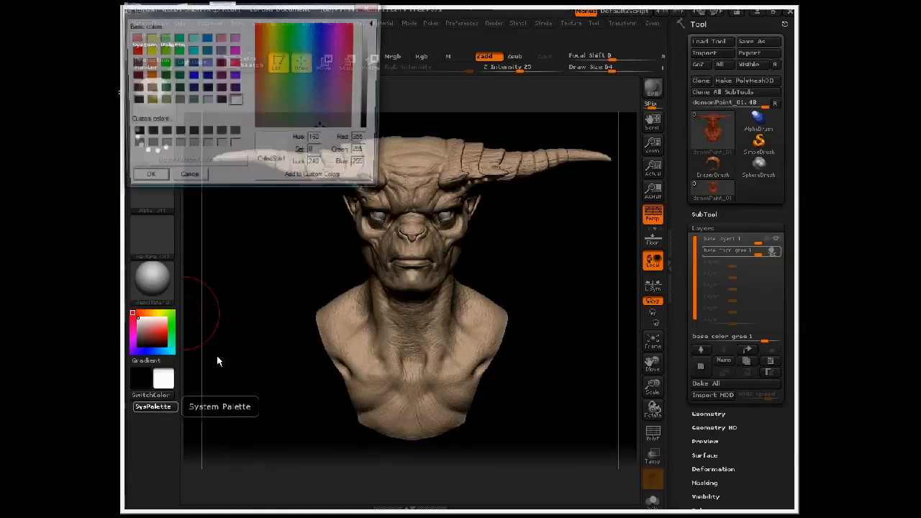
click(163, 74)
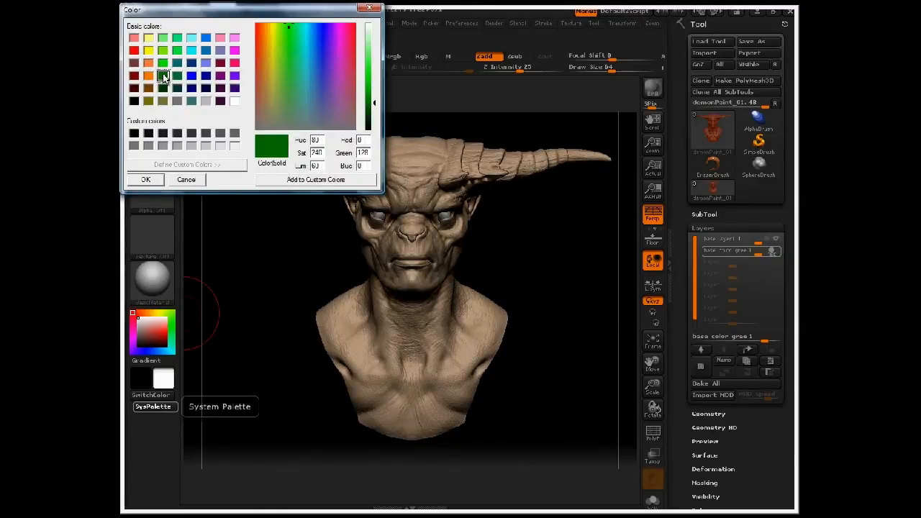
drag(292, 92, 284, 83)
drag(373, 100, 373, 85)
click(146, 179)
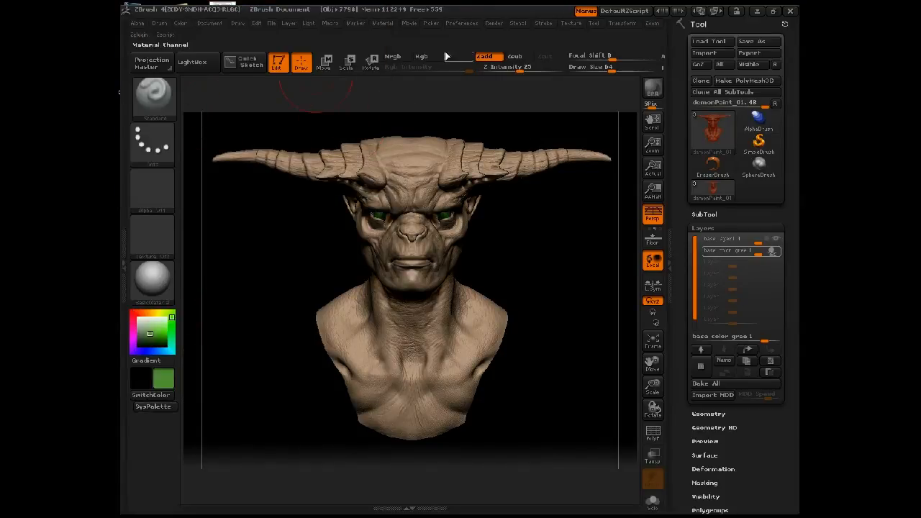
click(421, 56)
click(478, 57)
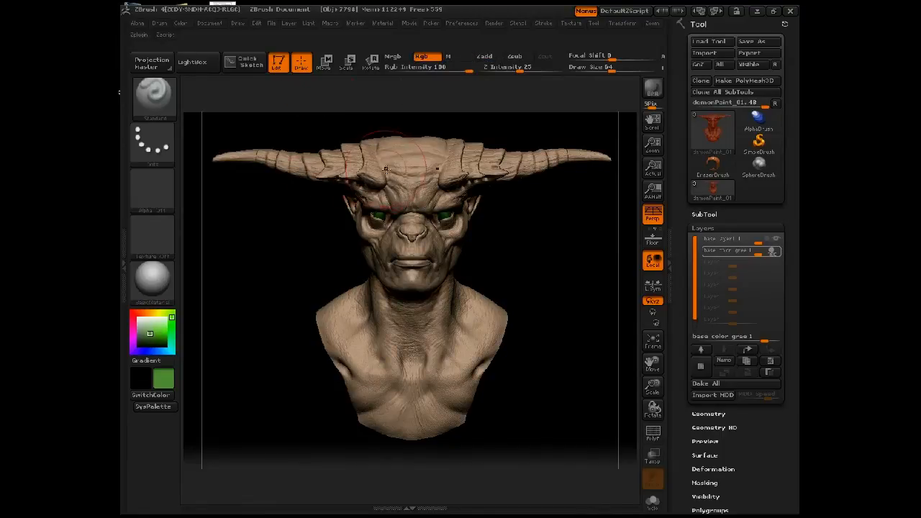
Step: Paint the horns, forehead, face, neck, shoulders and chest green from the front
mouse_move(360, 178)
mouse_down()
mouse_move(378, 180)
mouse_move(371, 147)
mouse_move(288, 164)
mouse_move(314, 167)
mouse_move(228, 154)
mouse_up()
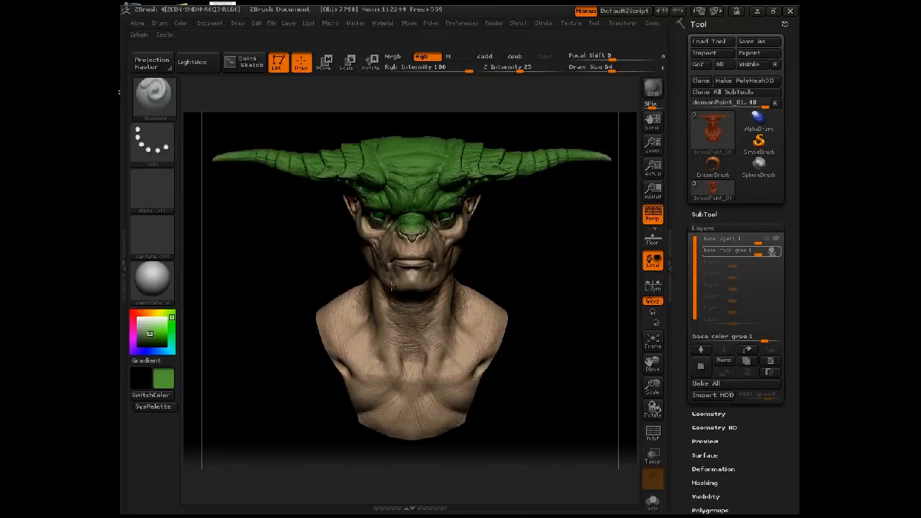
drag(413, 242, 410, 245)
click(401, 250)
drag(423, 287, 460, 227)
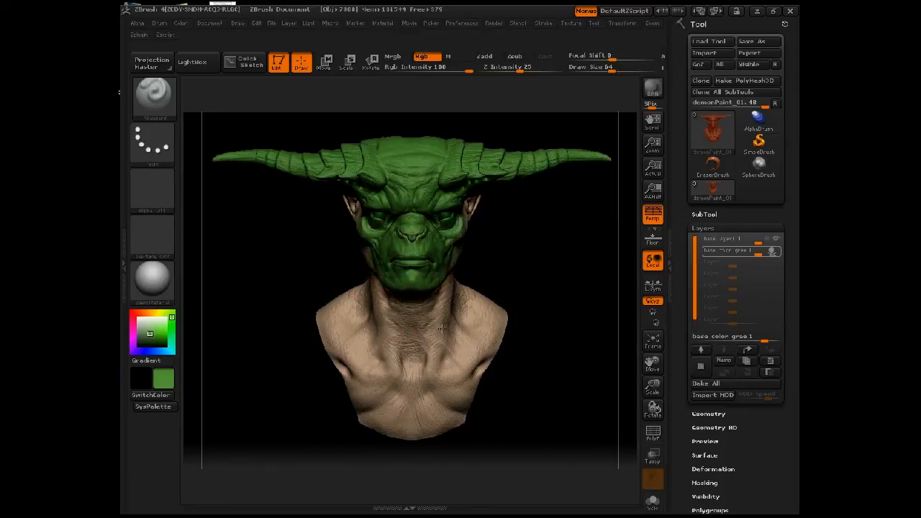
mouse_move(435, 367)
mouse_down()
mouse_move(411, 360)
mouse_move(412, 399)
mouse_move(406, 305)
mouse_move(472, 320)
mouse_move(414, 368)
mouse_move(472, 360)
mouse_move(484, 338)
mouse_up()
mouse_move(442, 410)
mouse_down()
mouse_move(407, 414)
mouse_move(461, 389)
mouse_up()
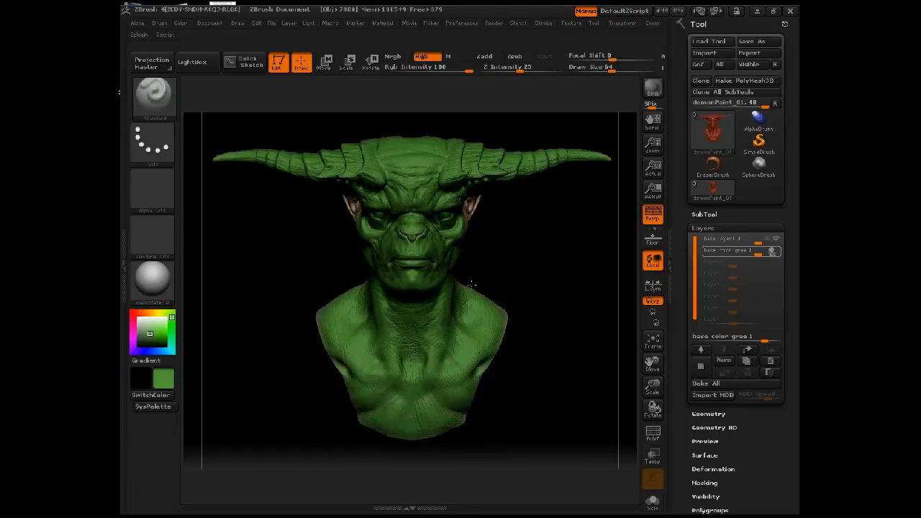
Step: Paint the ear, jaw and side of the neck green from the side
mouse_move(560, 243)
mouse_down()
mouse_move(524, 242)
mouse_move(505, 230)
mouse_move(490, 203)
mouse_move(515, 186)
mouse_move(486, 266)
mouse_up()
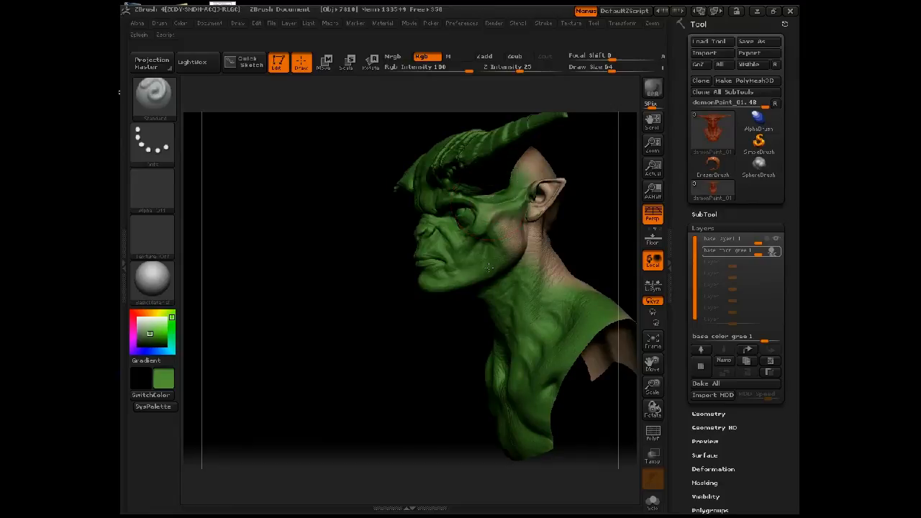
mouse_move(524, 185)
mouse_down()
mouse_move(512, 243)
mouse_move(530, 205)
mouse_move(536, 240)
mouse_move(560, 275)
mouse_move(597, 290)
mouse_move(551, 252)
mouse_move(597, 285)
mouse_move(549, 283)
mouse_move(531, 246)
mouse_up()
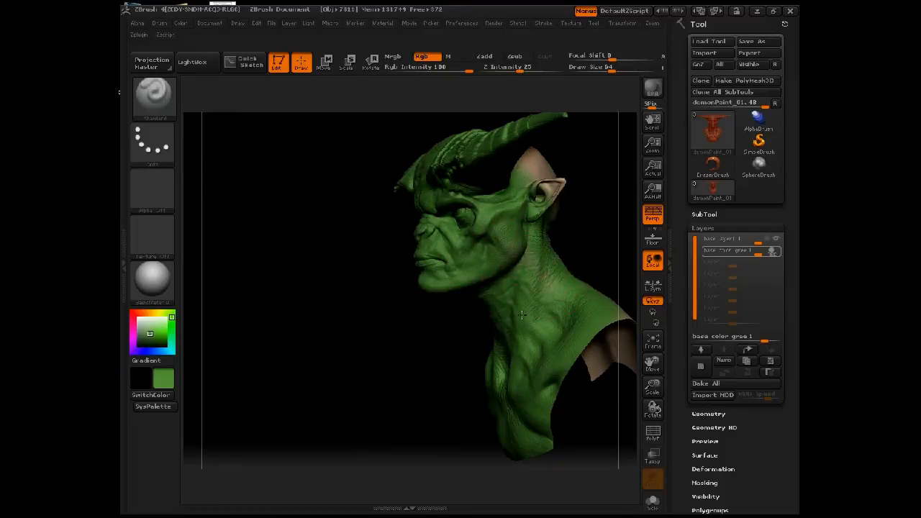
drag(553, 186, 545, 189)
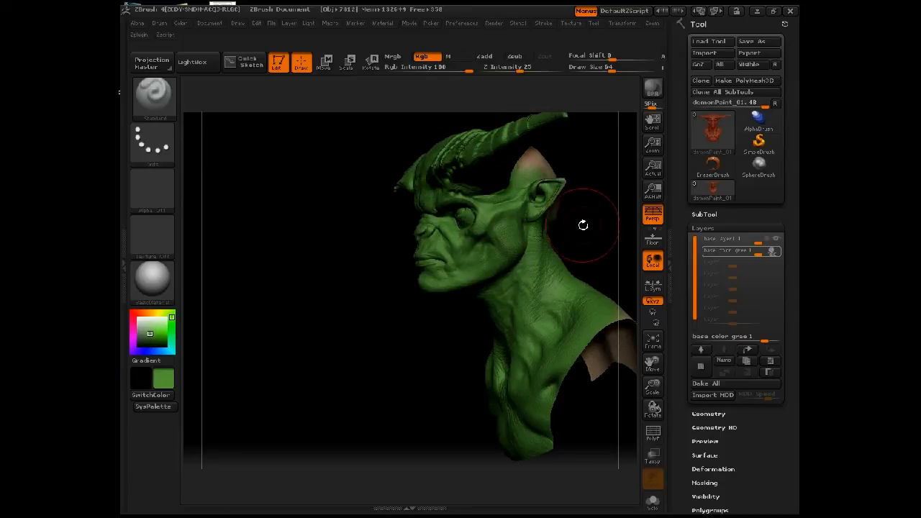
Step: Paint the remaining tan areas on the back of the head, between the horns and on the back green
drag(585, 220, 527, 231)
drag(529, 281, 457, 209)
mouse_move(419, 159)
mouse_down()
mouse_move(374, 218)
mouse_move(385, 216)
mouse_up()
mouse_move(444, 167)
mouse_down()
mouse_move(436, 207)
mouse_move(481, 177)
mouse_move(468, 231)
mouse_move(496, 242)
mouse_move(452, 252)
mouse_up()
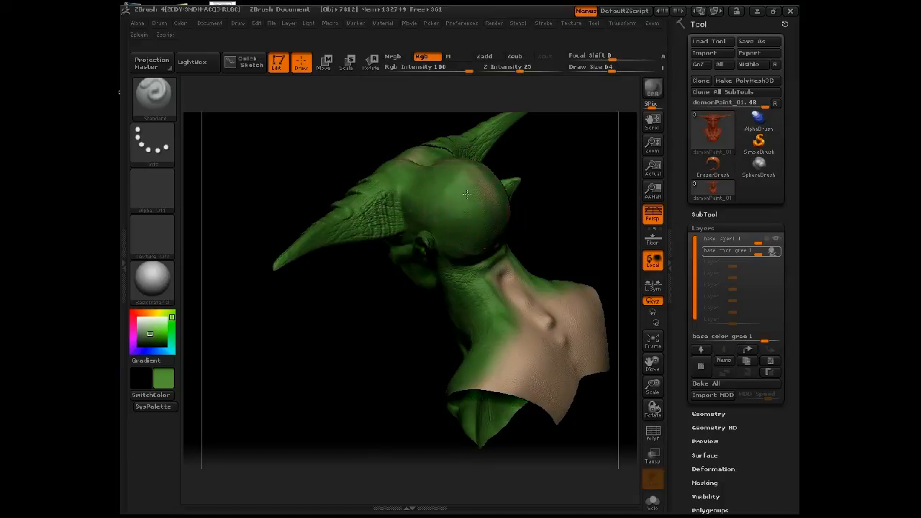
mouse_move(551, 354)
mouse_down()
mouse_move(522, 306)
mouse_move(572, 354)
mouse_move(544, 407)
mouse_move(508, 389)
mouse_move(462, 387)
mouse_move(571, 306)
mouse_move(505, 302)
mouse_up()
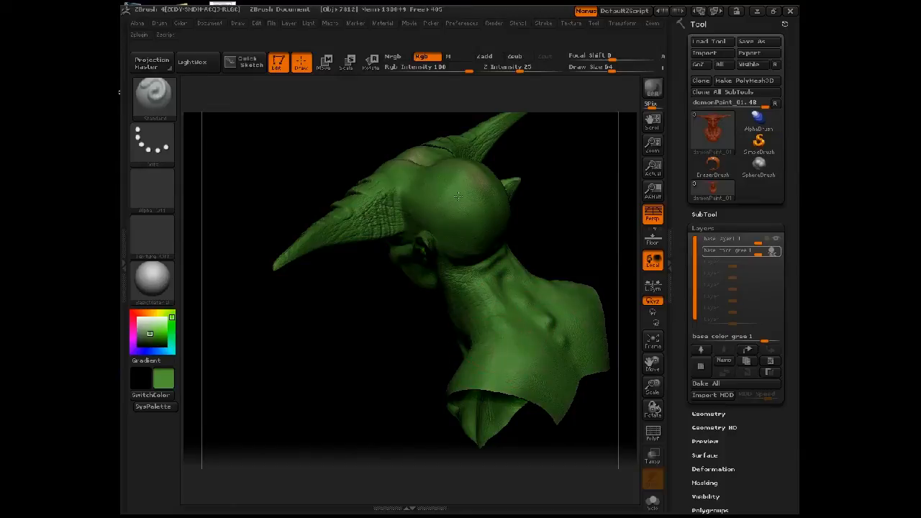
drag(419, 158, 421, 160)
mouse_move(381, 306)
mouse_down()
mouse_move(436, 243)
mouse_move(442, 264)
mouse_up()
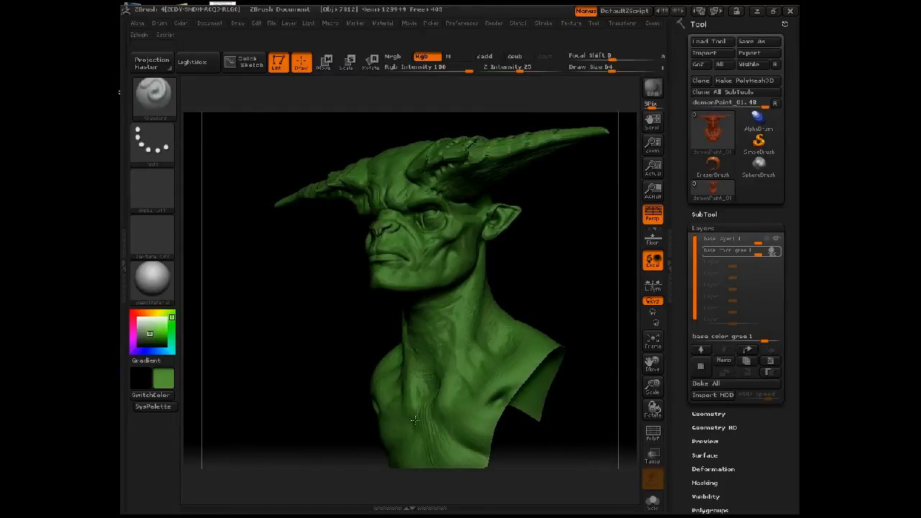
Step: Return to the front view of the bust and turn off recording on the base color green layer
shift+drag(412, 415, 439, 231)
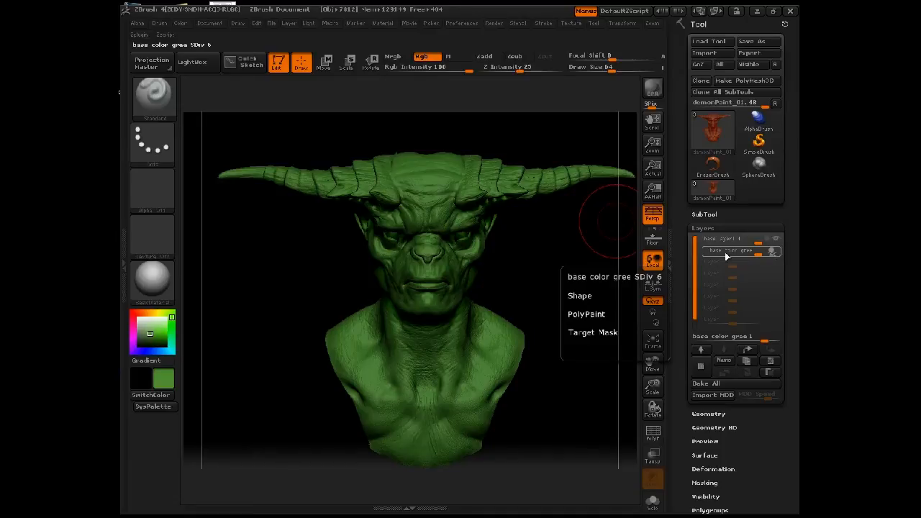
click(704, 252)
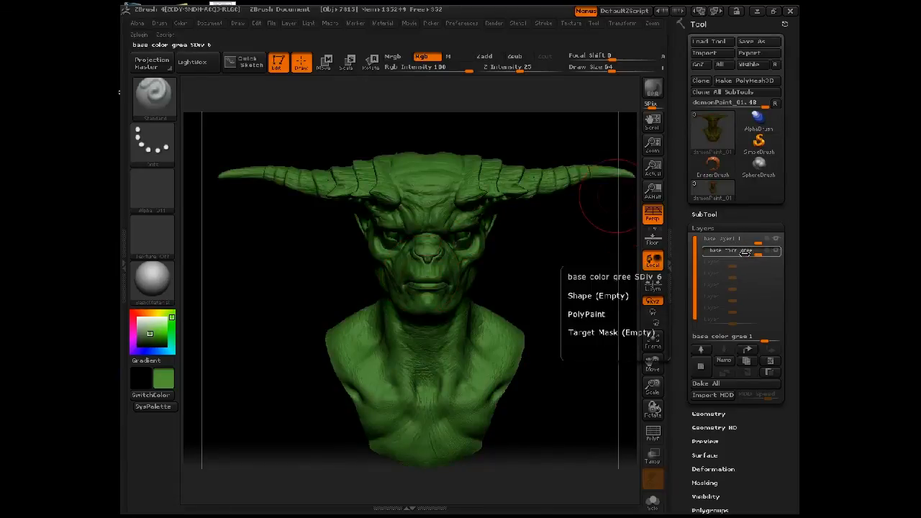
Step: Try lowering the base color green layer's intensity to 0.2, and undo that change
drag(744, 255, 730, 269)
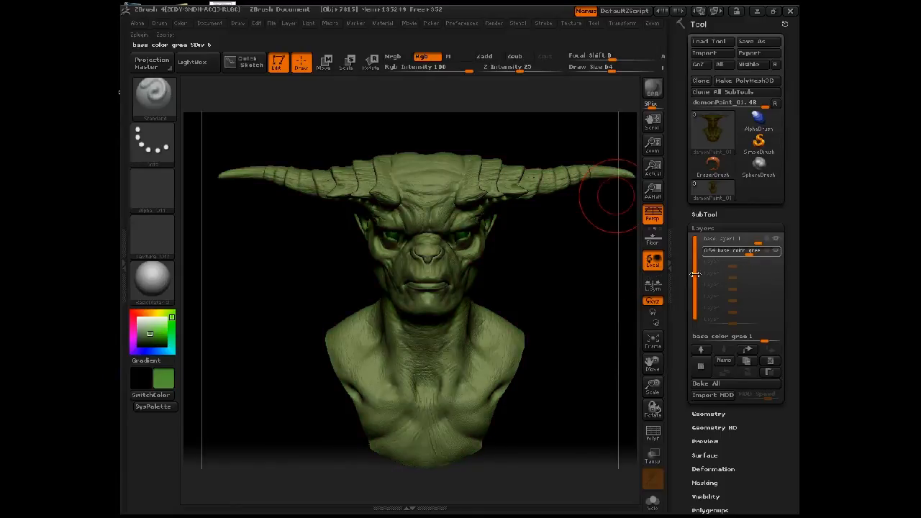
click(748, 255)
text(0.2)
key(Return)
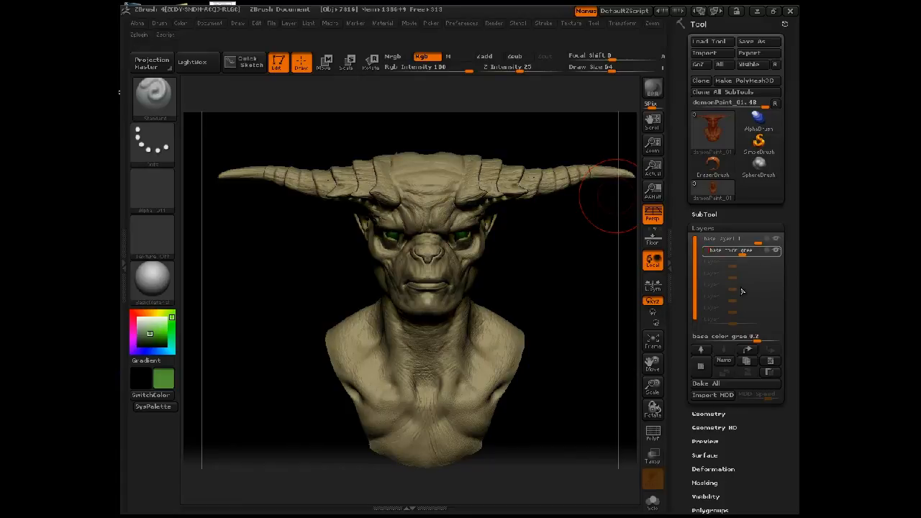
key(ctrl+z)
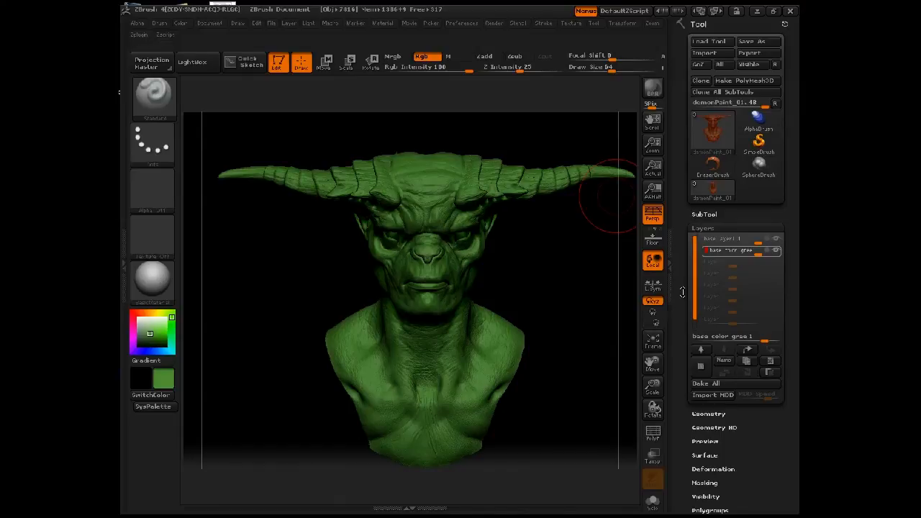
scroll(683, 289, down, 3)
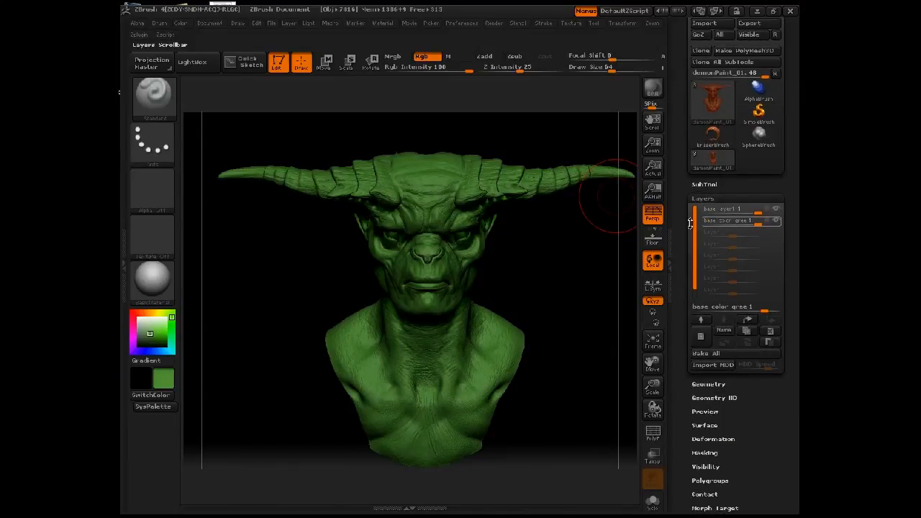